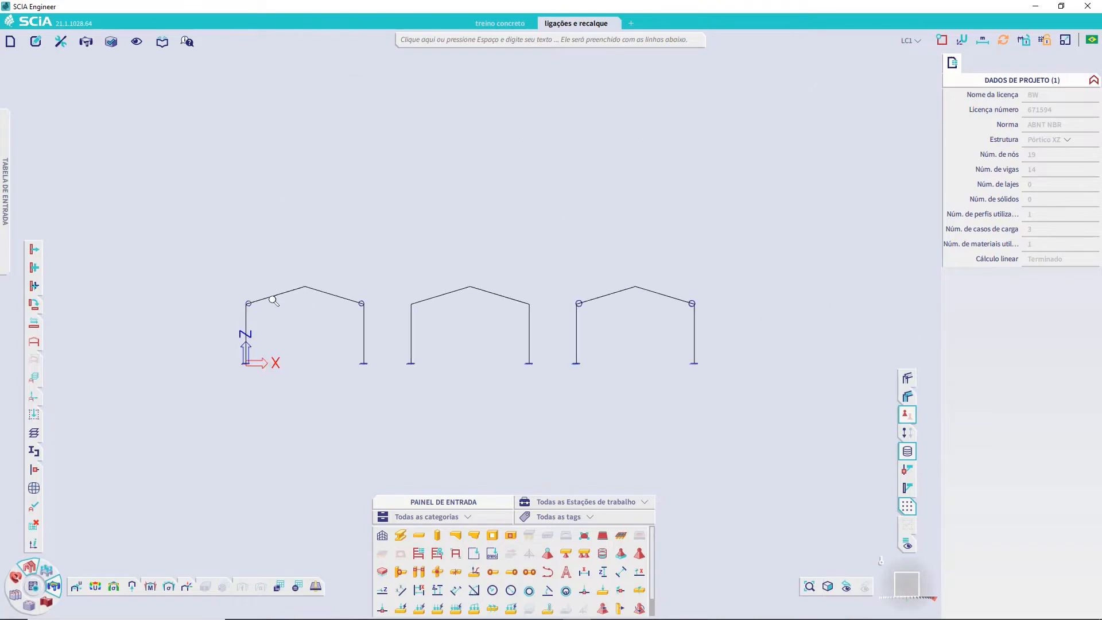
# Select the hinge at the first frame's left eave to review its release settings
pyautogui.scroll(5, 591, 307)
pyautogui.moveTo(627, 312); pyautogui.dragTo(505, 327, button='middle')
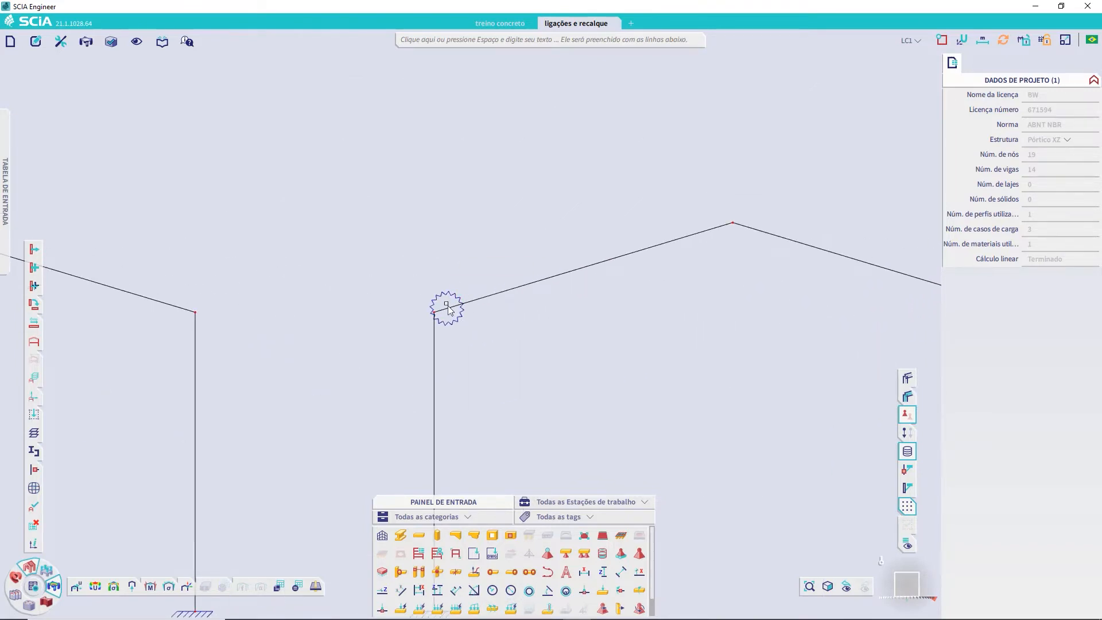
pyautogui.scroll(2, 454, 277)
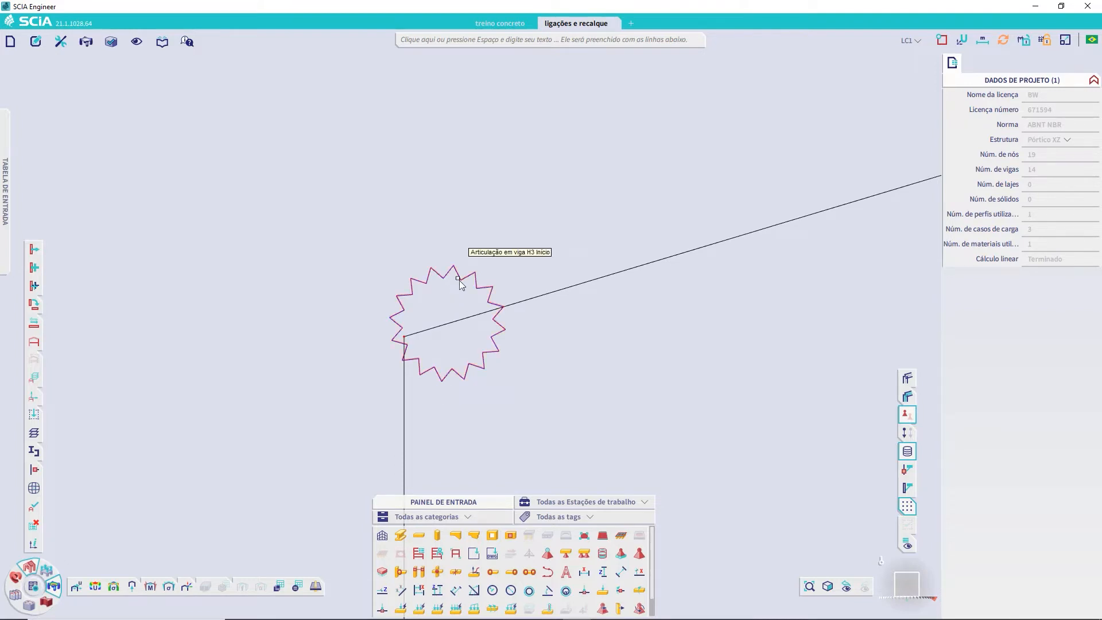
pyautogui.scroll(-3, 460, 278)
pyautogui.moveTo(271, 248); pyautogui.dragTo(504, 281, button='middle')
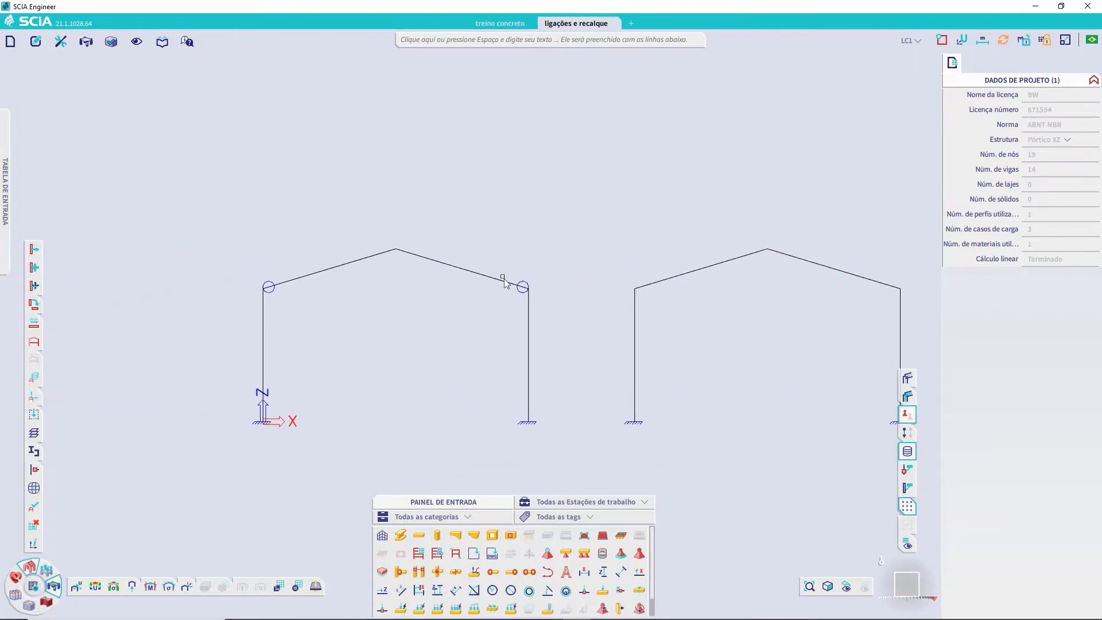
pyautogui.scroll(5, 275, 295)
pyautogui.click(204, 247)
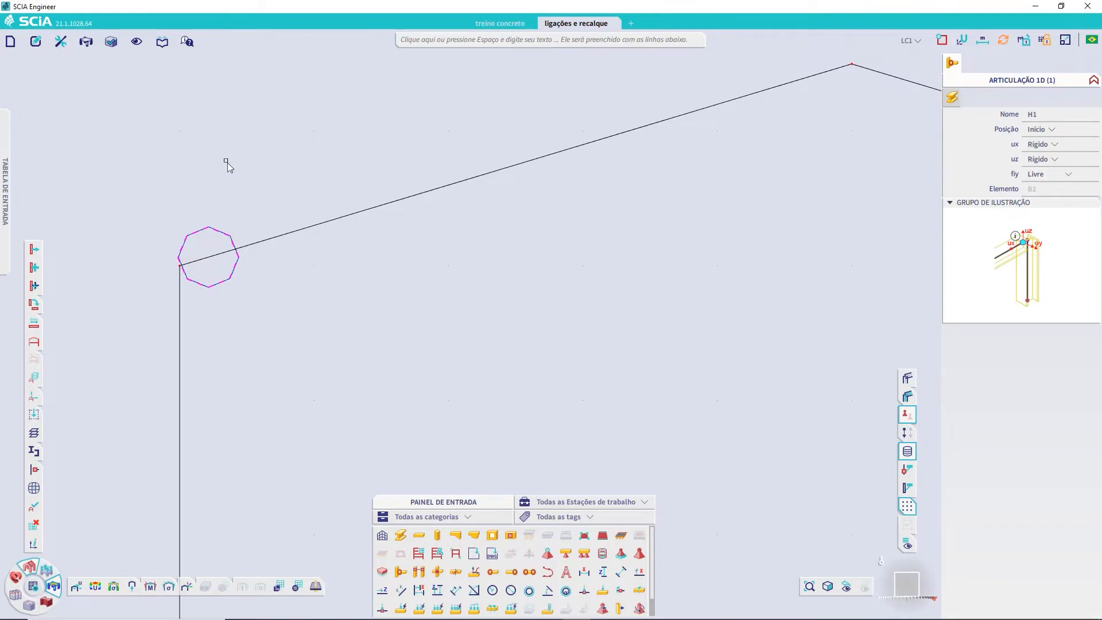
# Select only the flexible hinge at the third frame's left eave to review its rotational stiffness settings
pyautogui.scroll(-3, 241, 267)
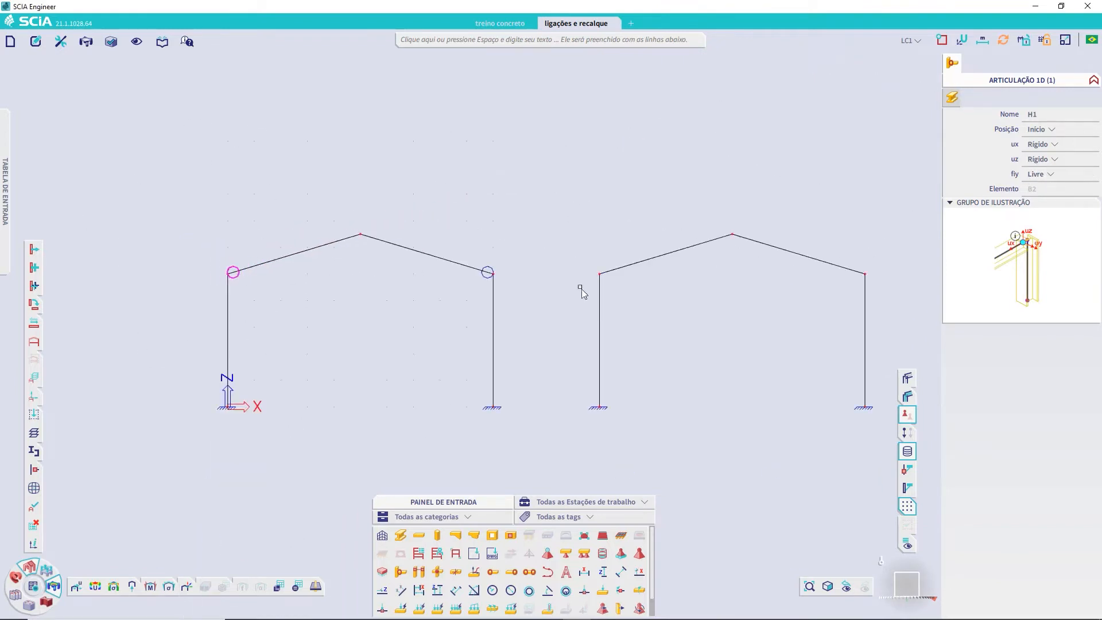
pyautogui.moveTo(583, 290); pyautogui.dragTo(332, 325, button='middle')
pyautogui.scroll(3, 368, 306)
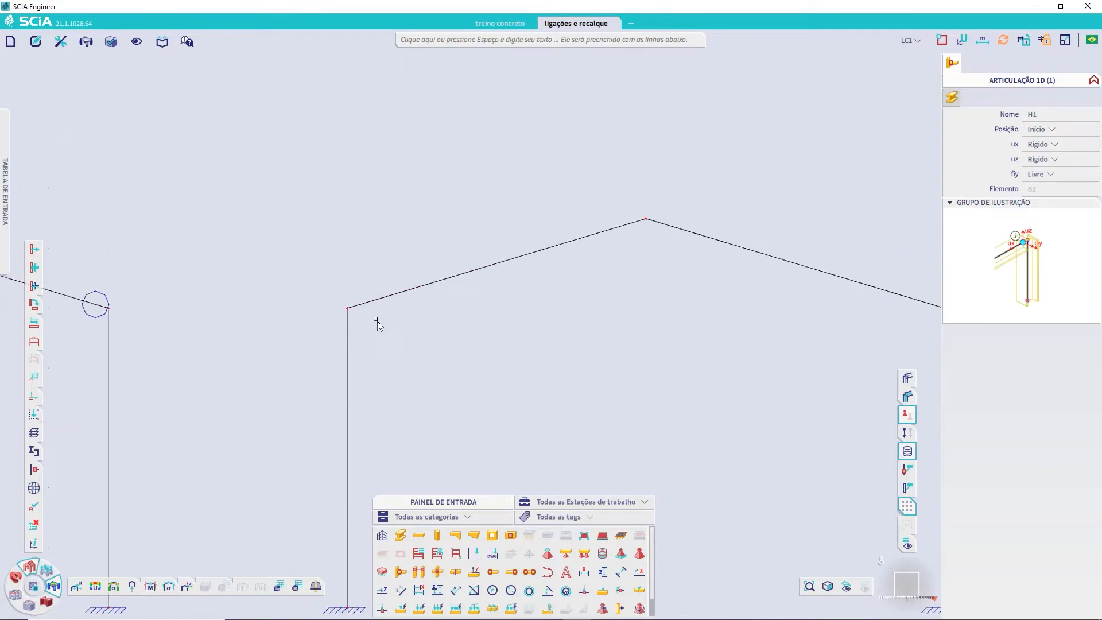
pyautogui.moveTo(748, 323); pyautogui.dragTo(70, 307, button='middle')
pyautogui.scroll(-3, 505, 293)
pyautogui.scroll(3, 573, 309)
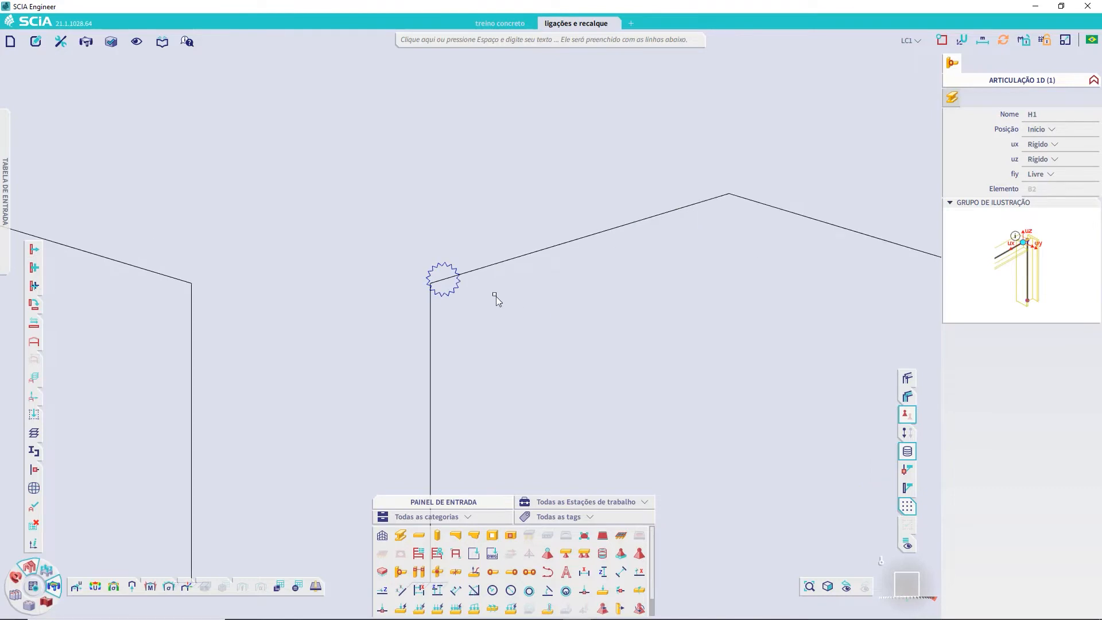
pyautogui.click(454, 290)
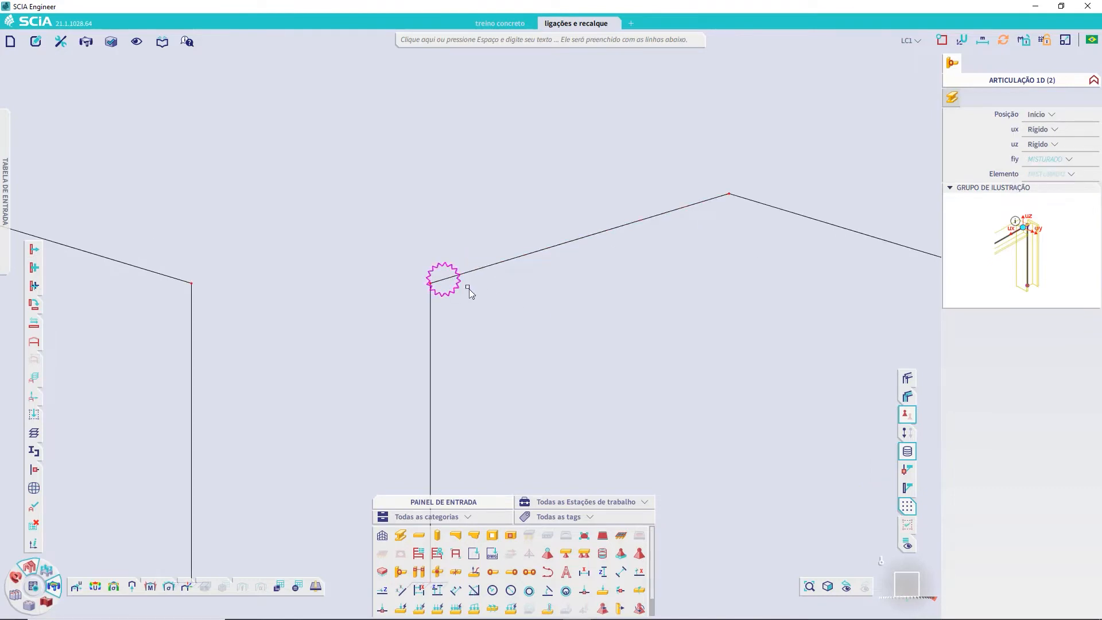
pyautogui.press('Escape')
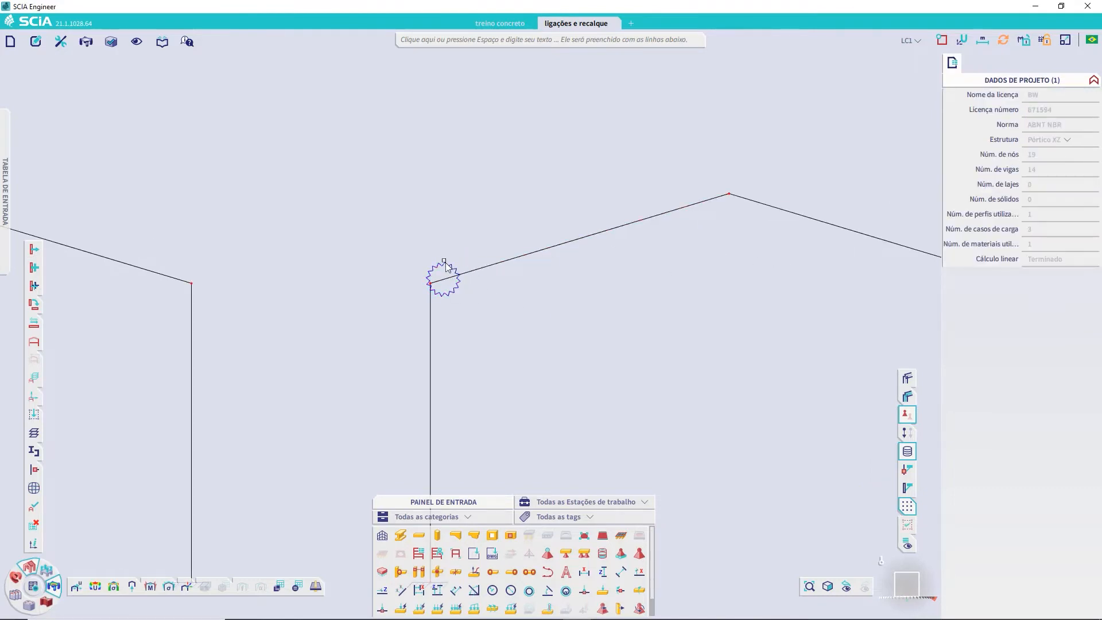
pyautogui.click(445, 267)
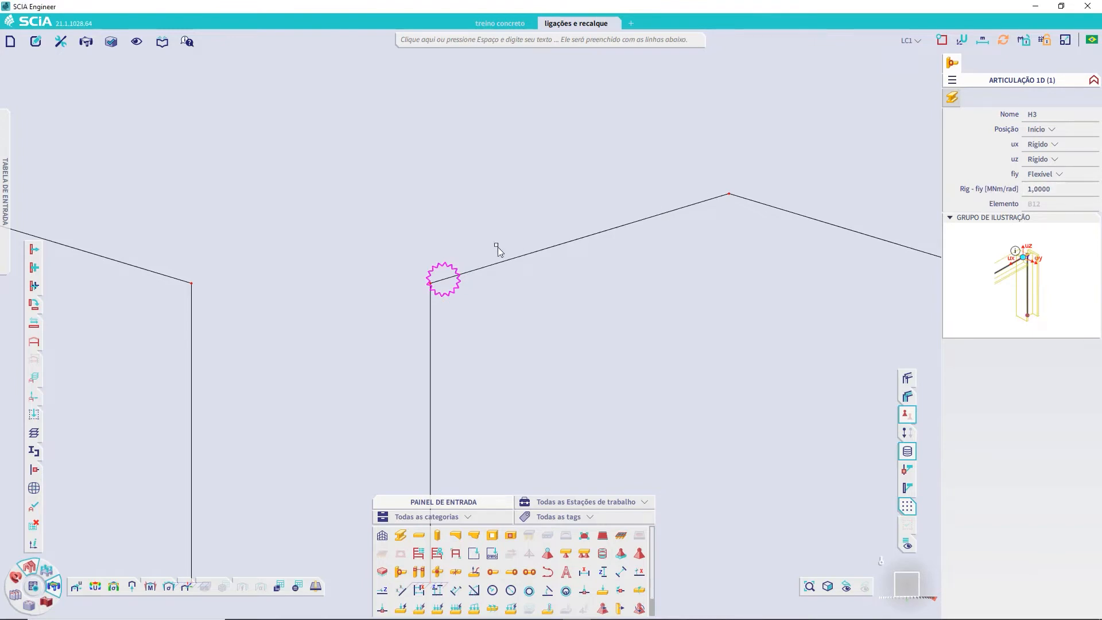
# Clear the selection and display the 1D internal forces M_y for load case LC1 on all members
pyautogui.scroll(-6, 396, 233)
pyautogui.moveTo(326, 220); pyautogui.dragTo(467, 240, button='middle')
pyautogui.press('Escape')
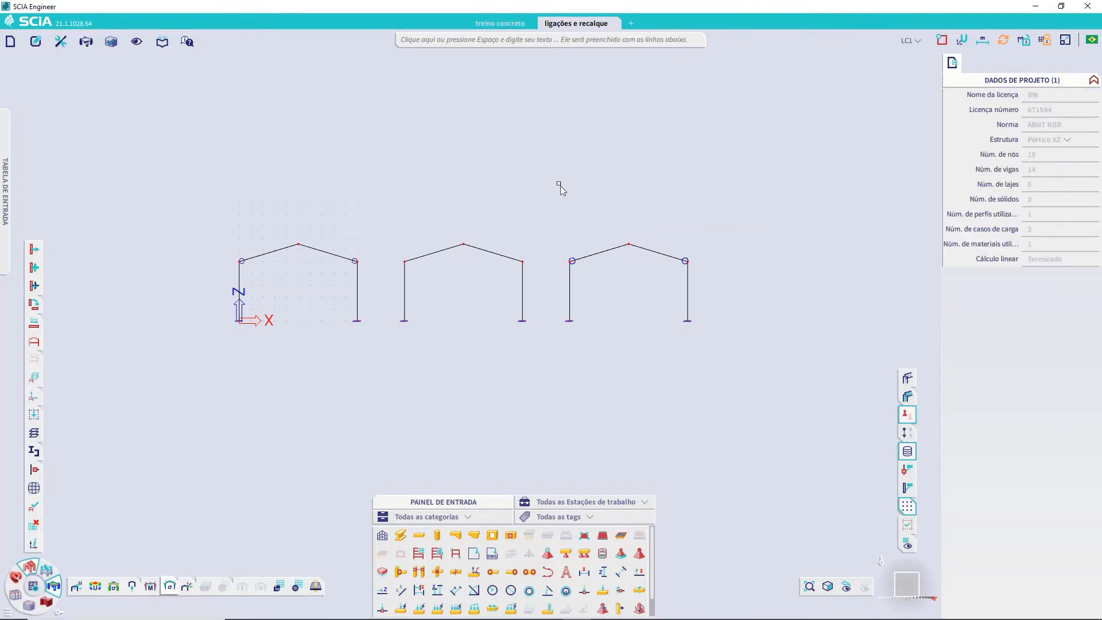
pyautogui.click(151, 587)
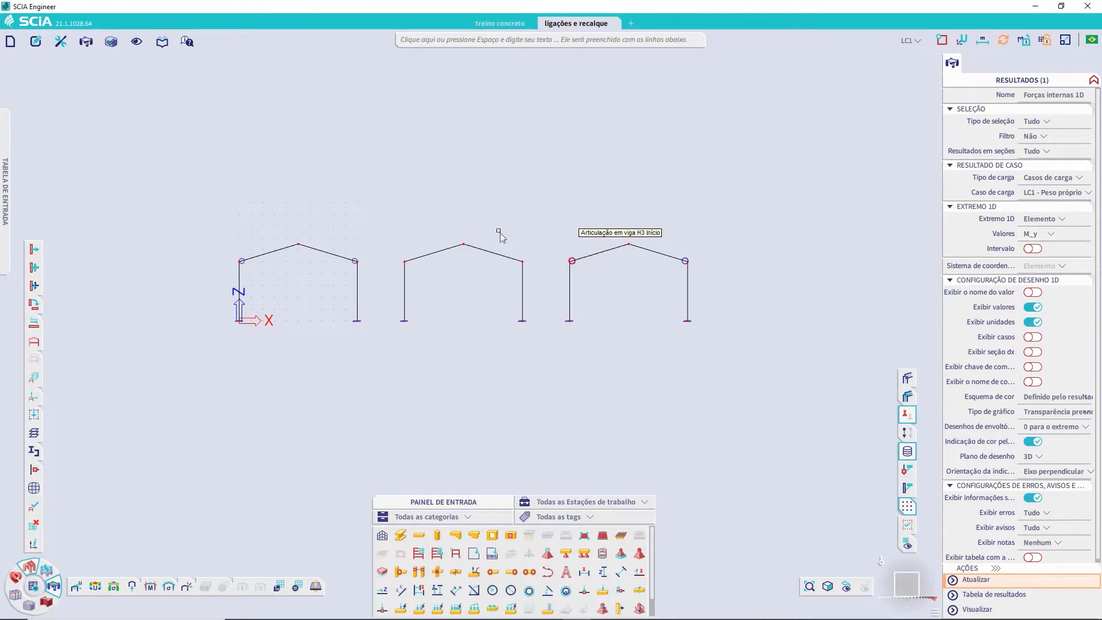
pyautogui.click(977, 581)
# Examine the M_y diagrams at the eaves and ridges of the pinned, rigid and semi-rigid frames
pyautogui.scroll(5, 236, 267)
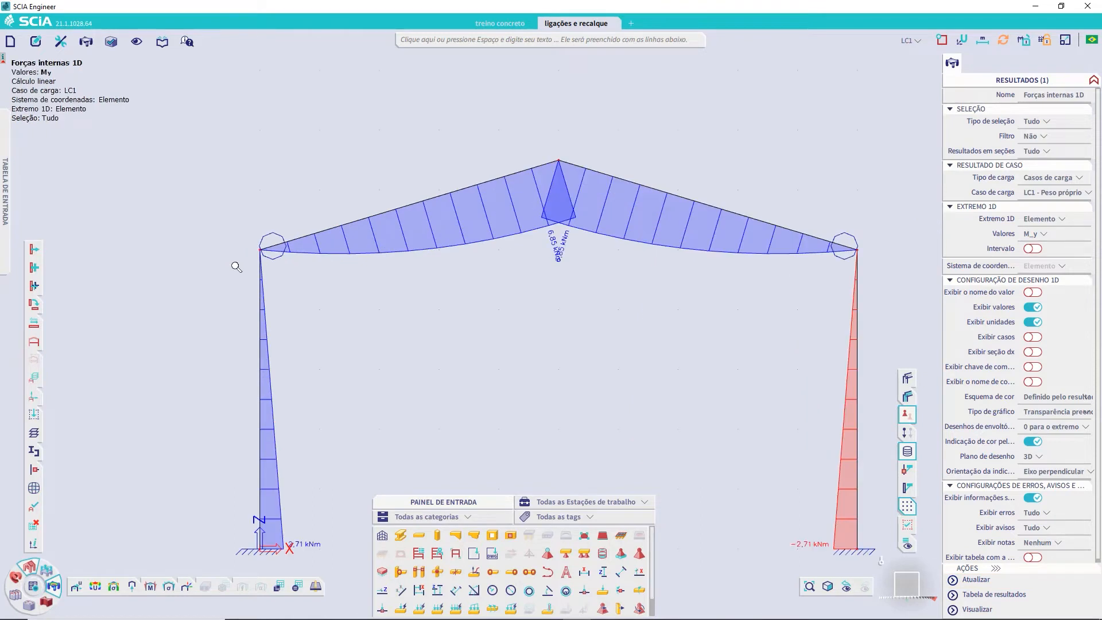
pyautogui.scroll(2, 274, 250)
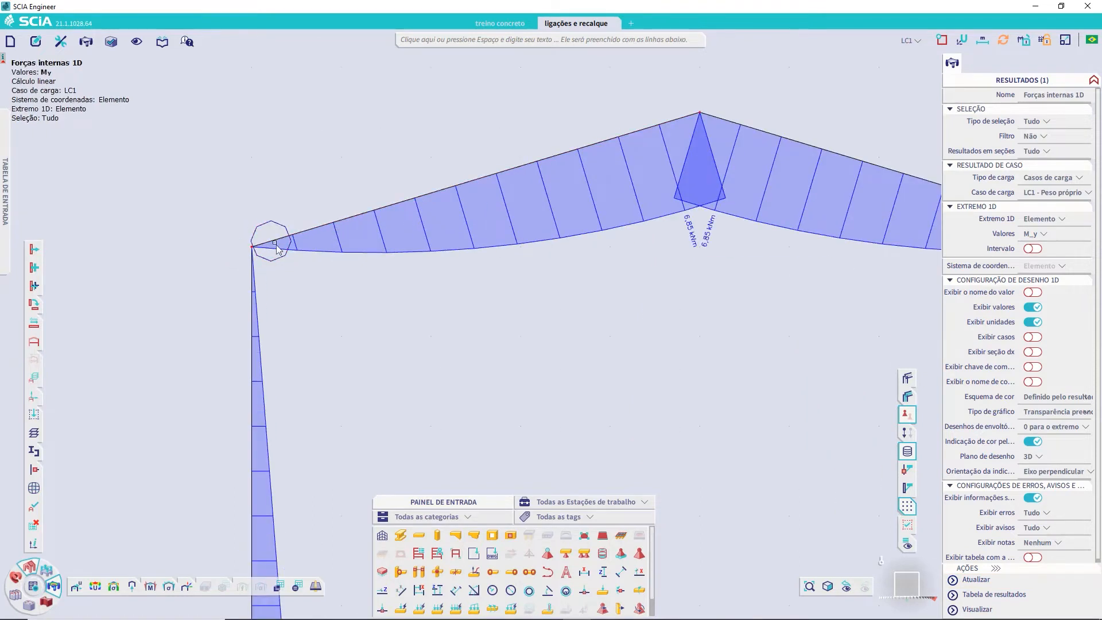
pyautogui.scroll(-2, 282, 243)
pyautogui.moveTo(477, 279); pyautogui.dragTo(16, 296, button='middle')
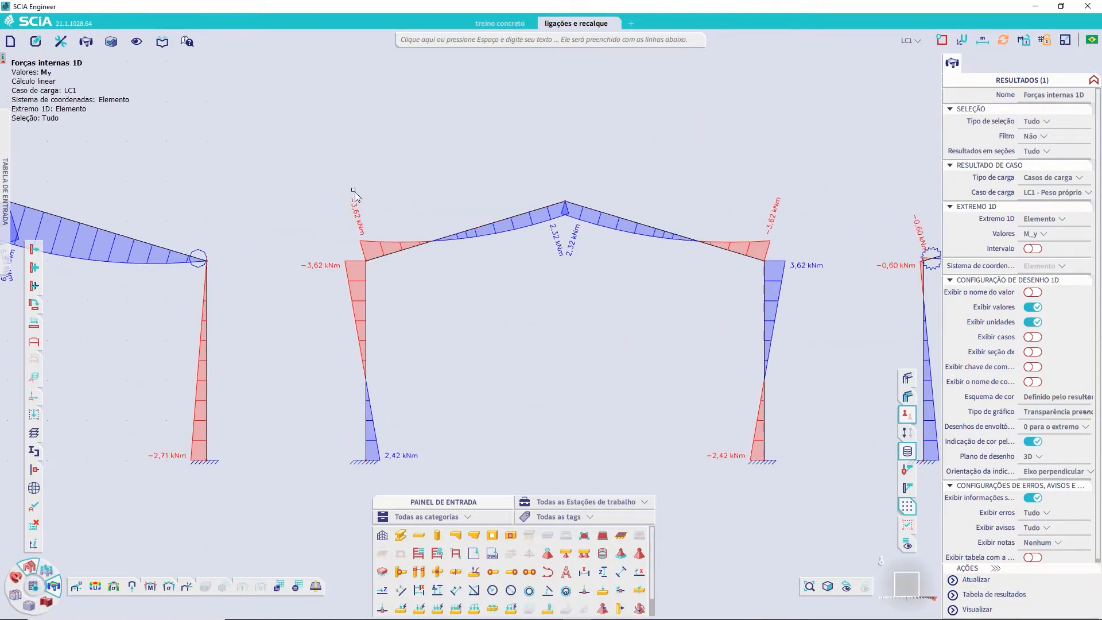
pyautogui.scroll(1, 363, 213)
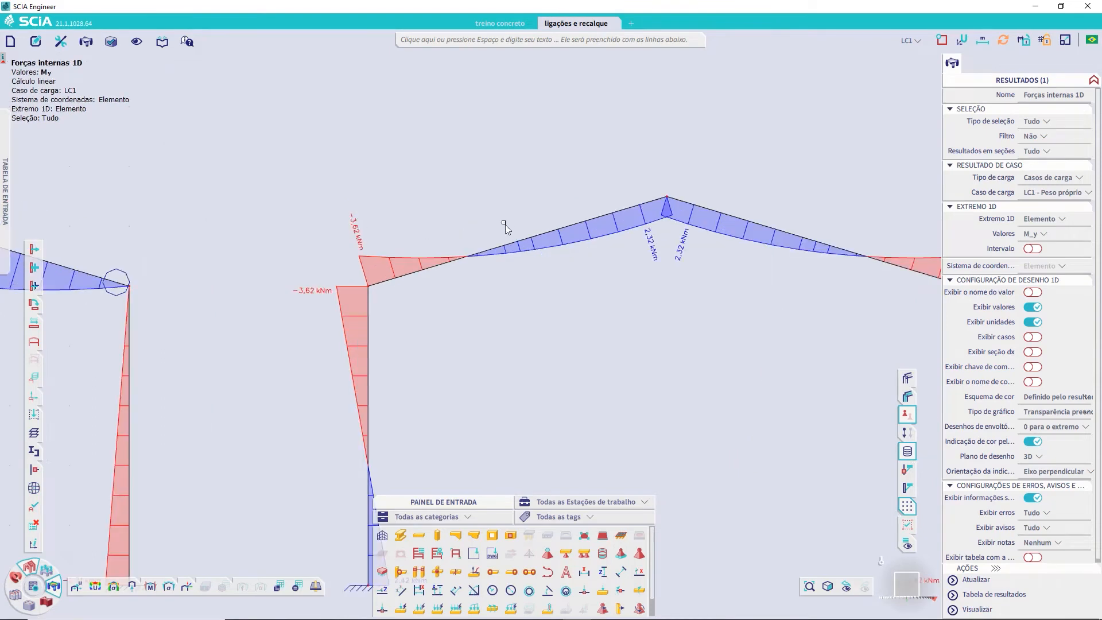
pyautogui.scroll(-2, 513, 229)
pyautogui.moveTo(715, 252); pyautogui.dragTo(372, 261, button='middle')
pyautogui.scroll(3, 388, 230)
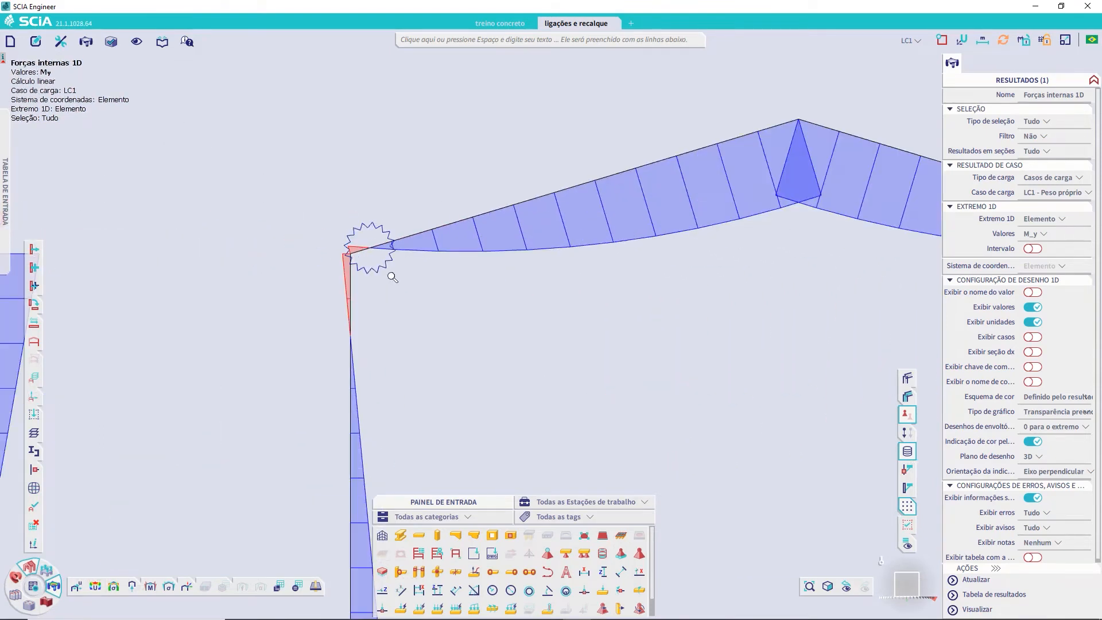
pyautogui.scroll(-4, 369, 224)
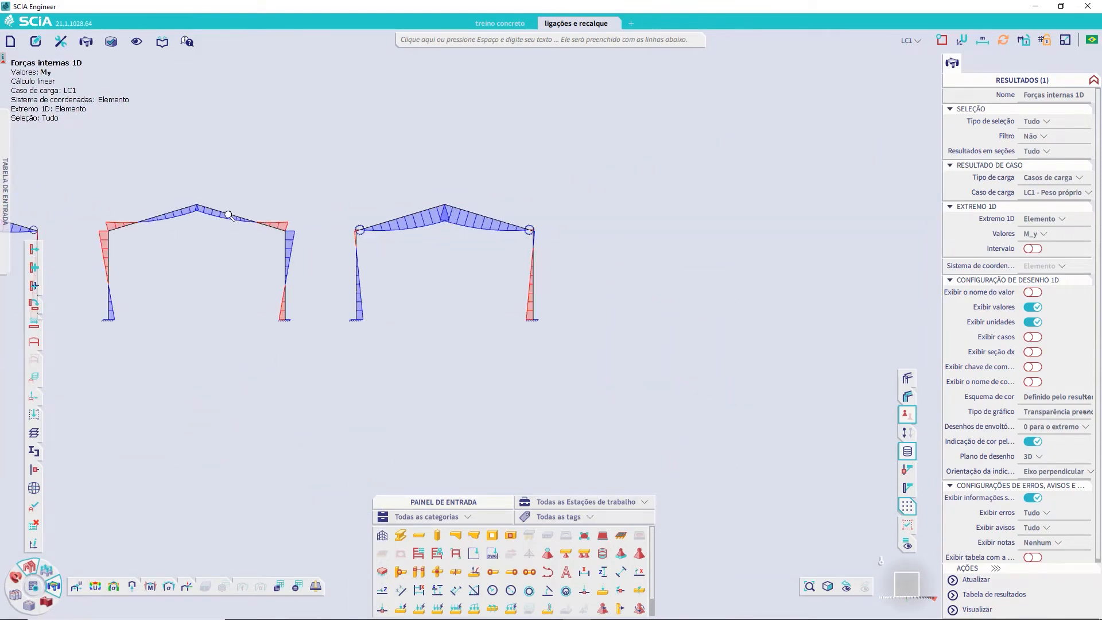
pyautogui.moveTo(260, 226); pyautogui.dragTo(446, 259, button='middle')
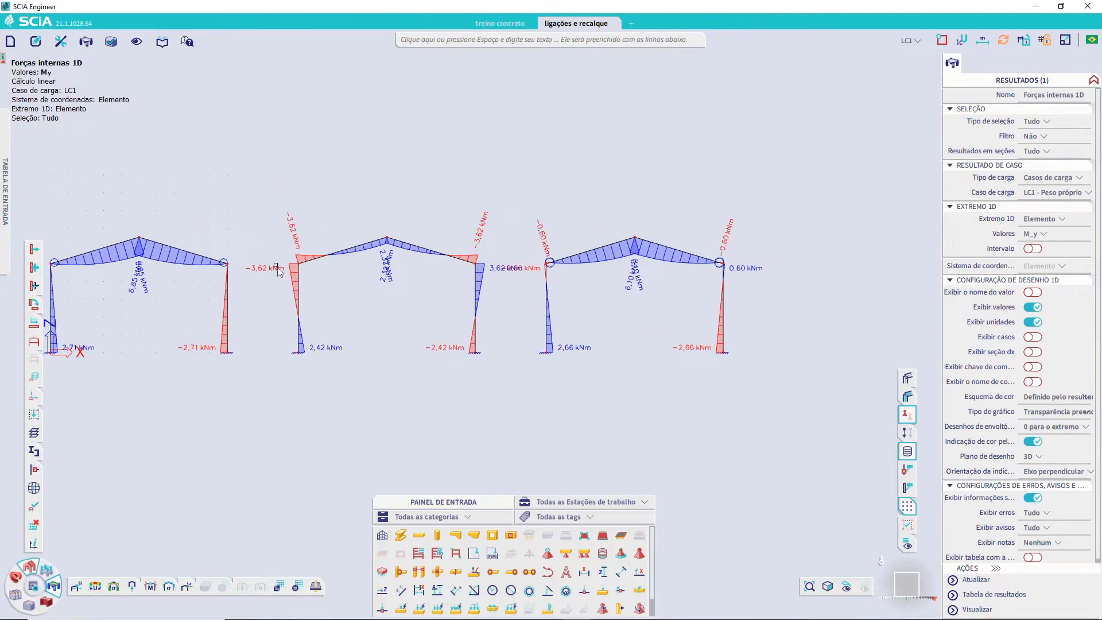
pyautogui.scroll(3, 575, 271)
pyautogui.moveTo(459, 261); pyautogui.dragTo(231, 260, button='middle')
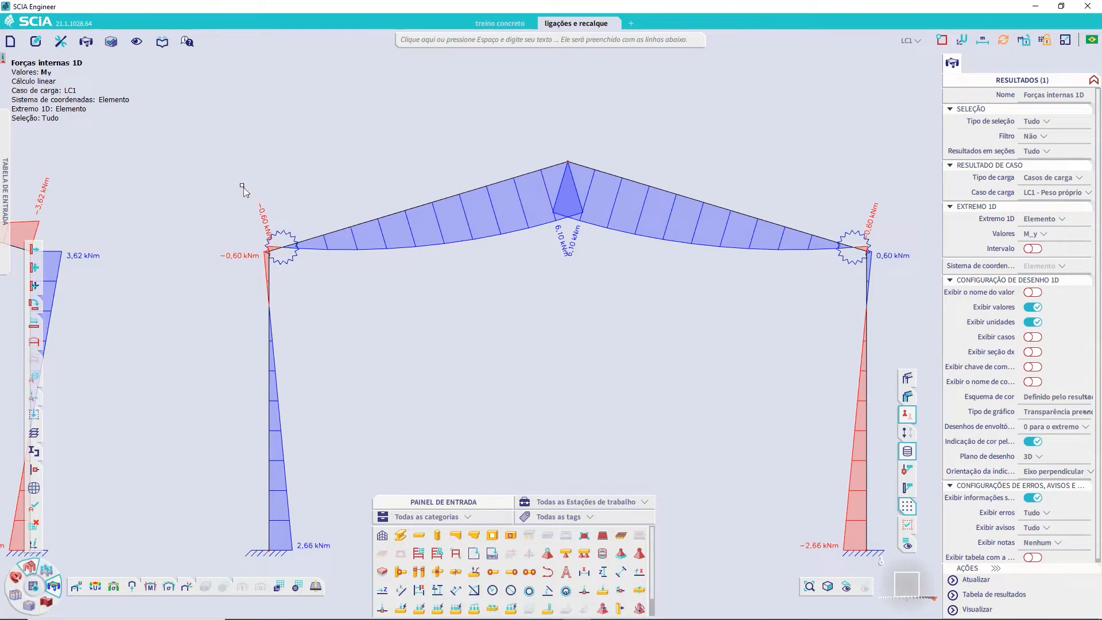
# Set the fiy rotational stiffness of the third frame's left eave hinge to 10 MNm/rad
pyautogui.click(292, 242)
pyautogui.click(971, 63)
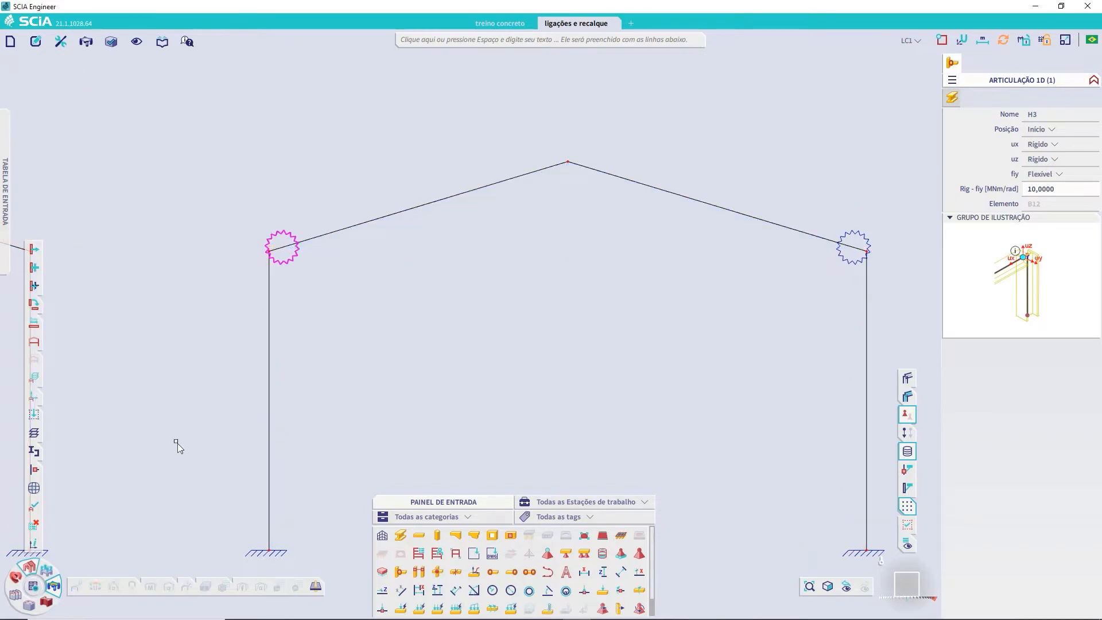
# Rerun the linear analysis and refresh the M_y diagram to compare the third frame with the rigid one
pyautogui.click(16, 594)
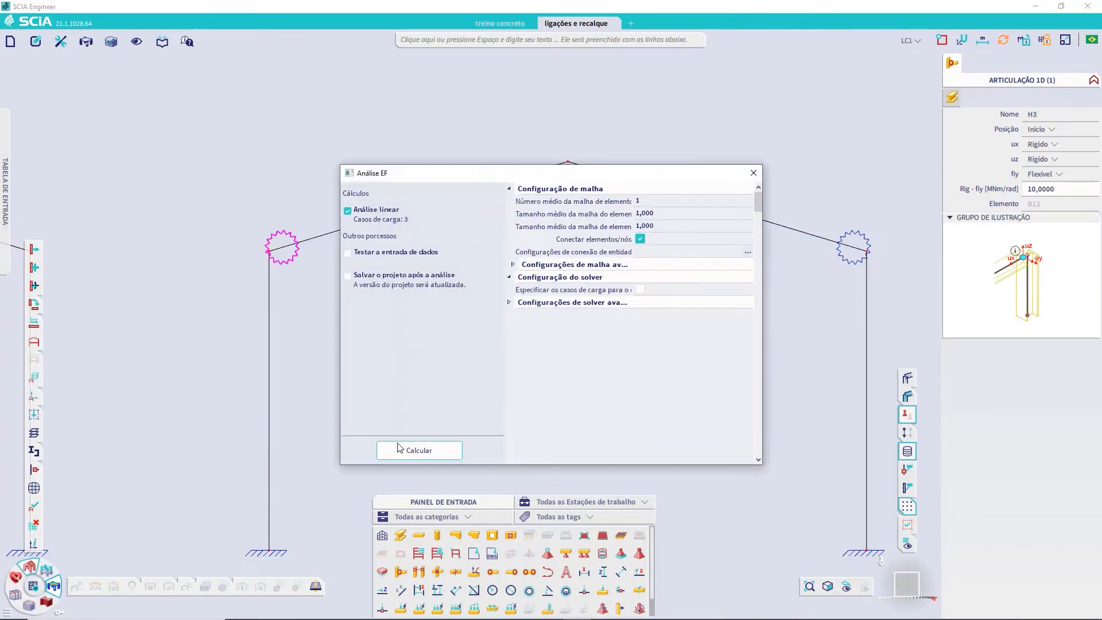
pyautogui.click(405, 447)
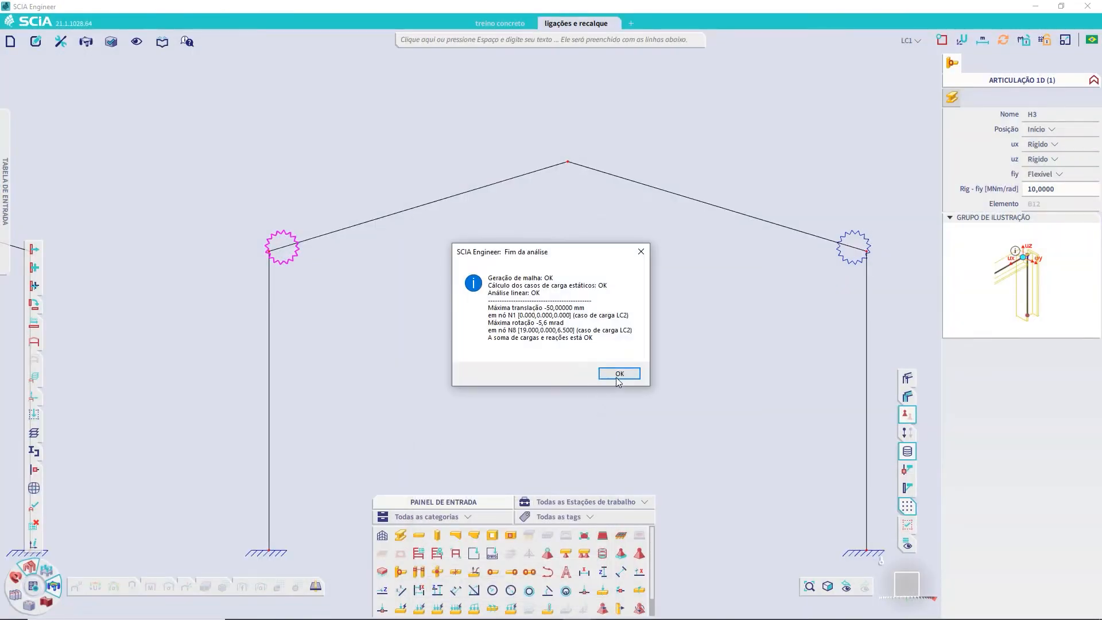
pyautogui.click(619, 374)
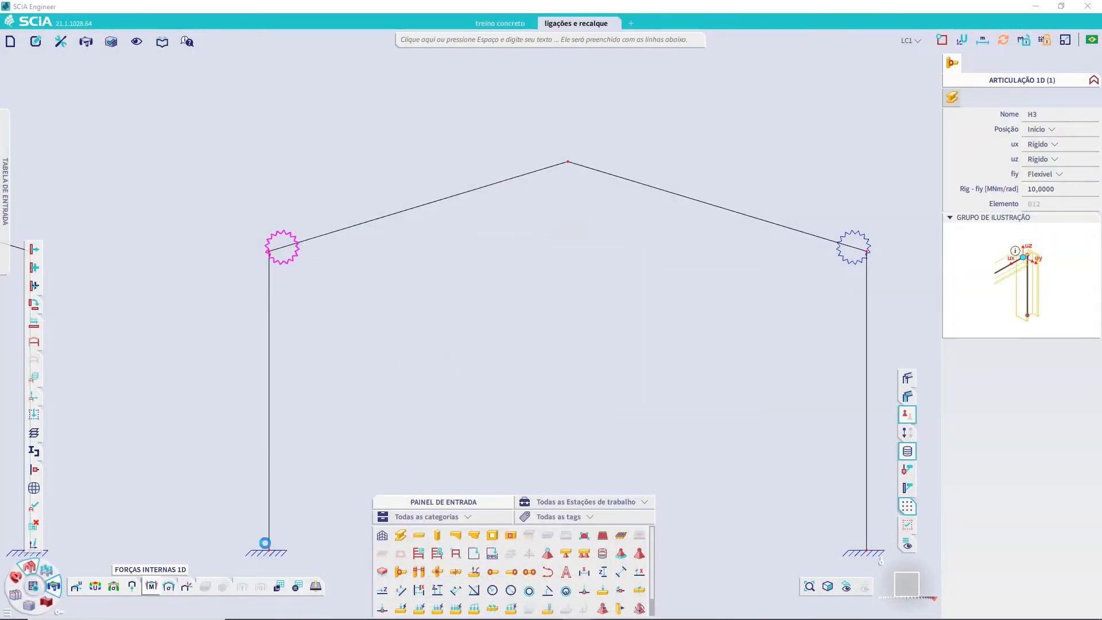
pyautogui.click(976, 579)
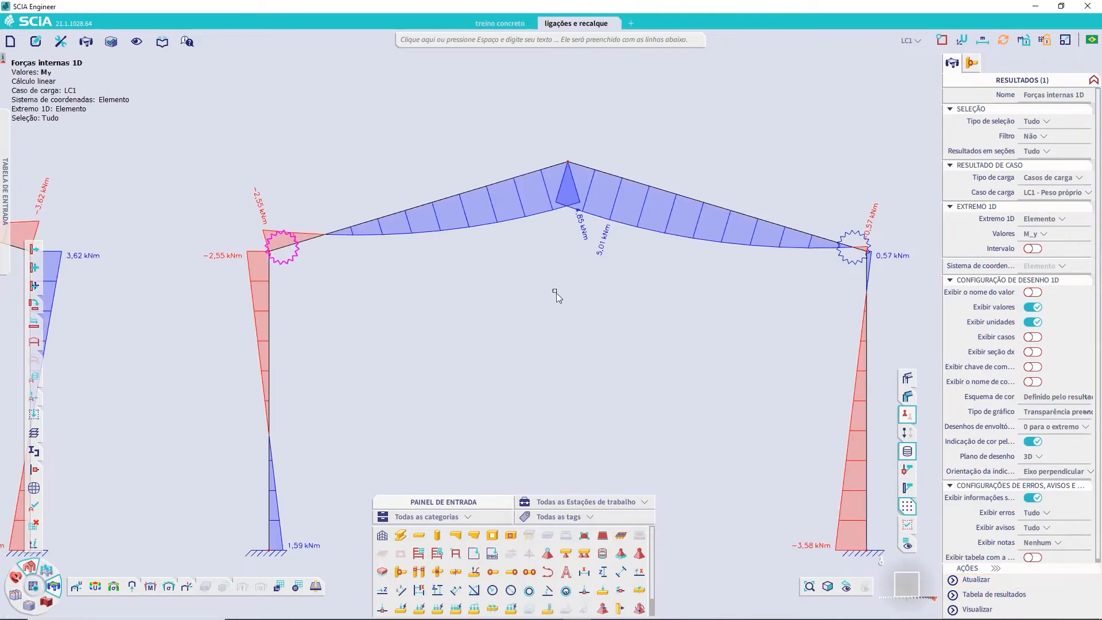
pyautogui.scroll(-2, 257, 275)
pyautogui.moveTo(235, 272); pyautogui.dragTo(627, 283, button='middle')
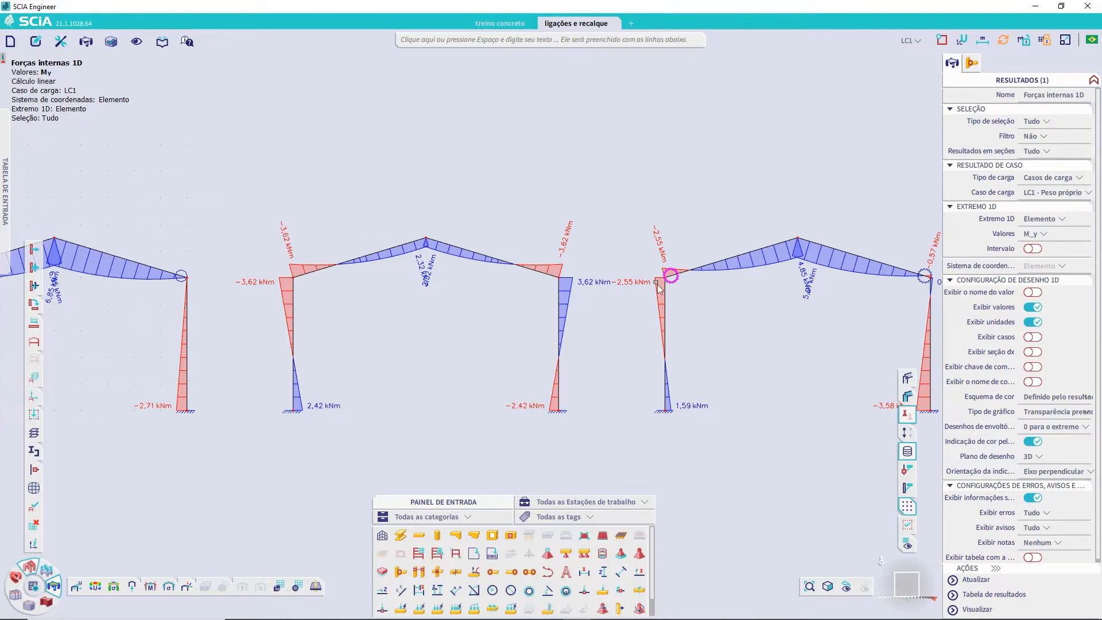
# Set the fiy rotational stiffness of the third frame's left eave hinge to 50 MNm/rad
pyautogui.click(972, 63)
pyautogui.click(1068, 194)
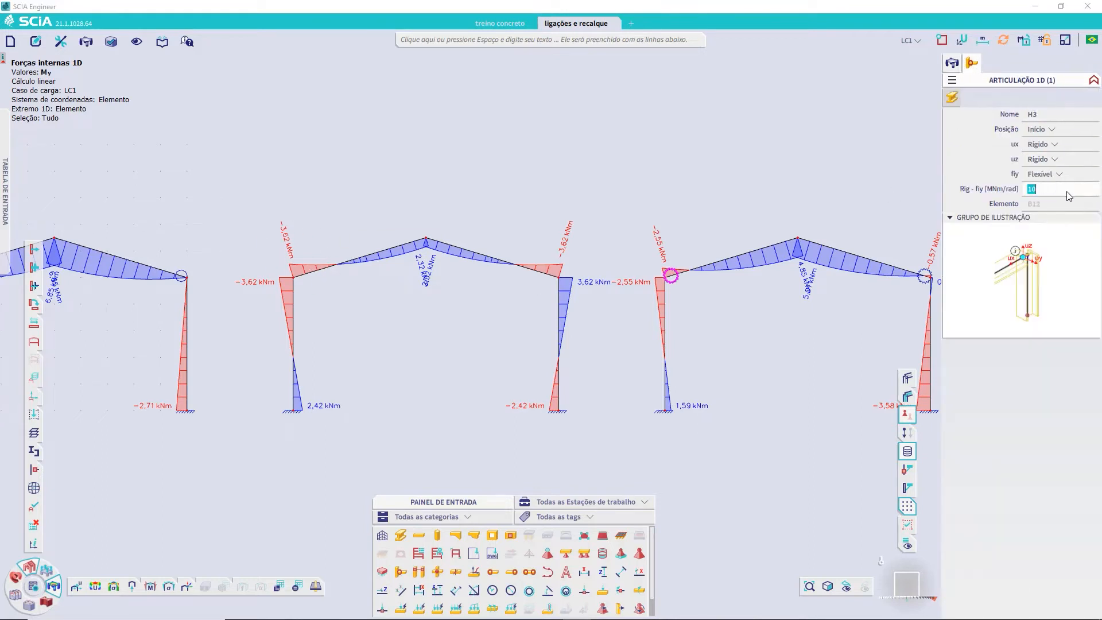
pyautogui.press('Return')
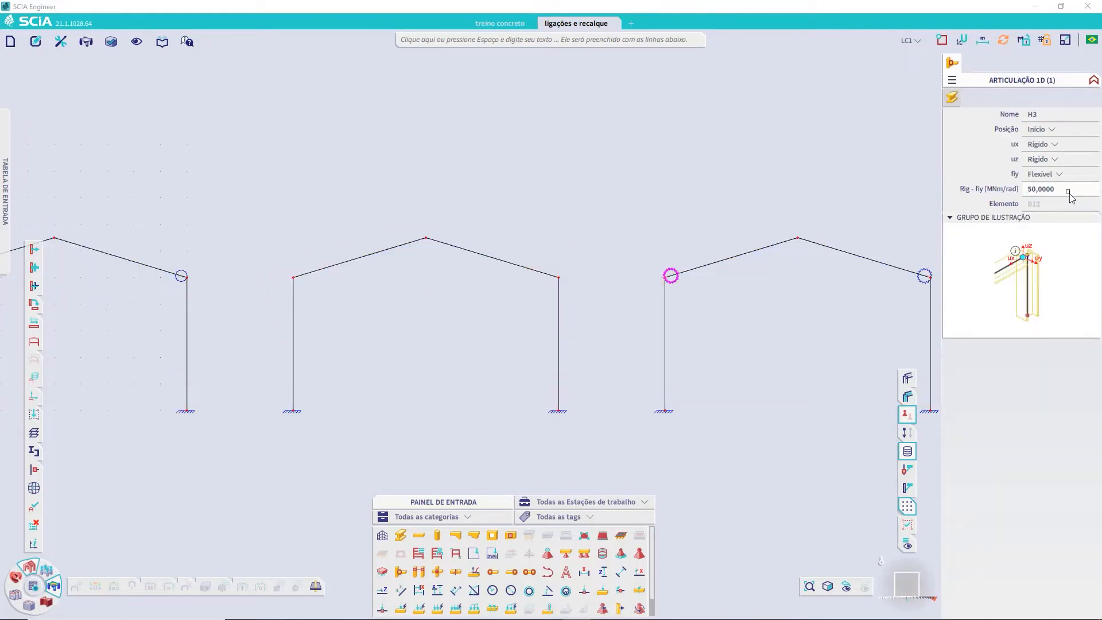
# Recalculate the linear analysis for the stiffer hinge and update the M_y diagram to compare all frames
pyautogui.click(42, 587)
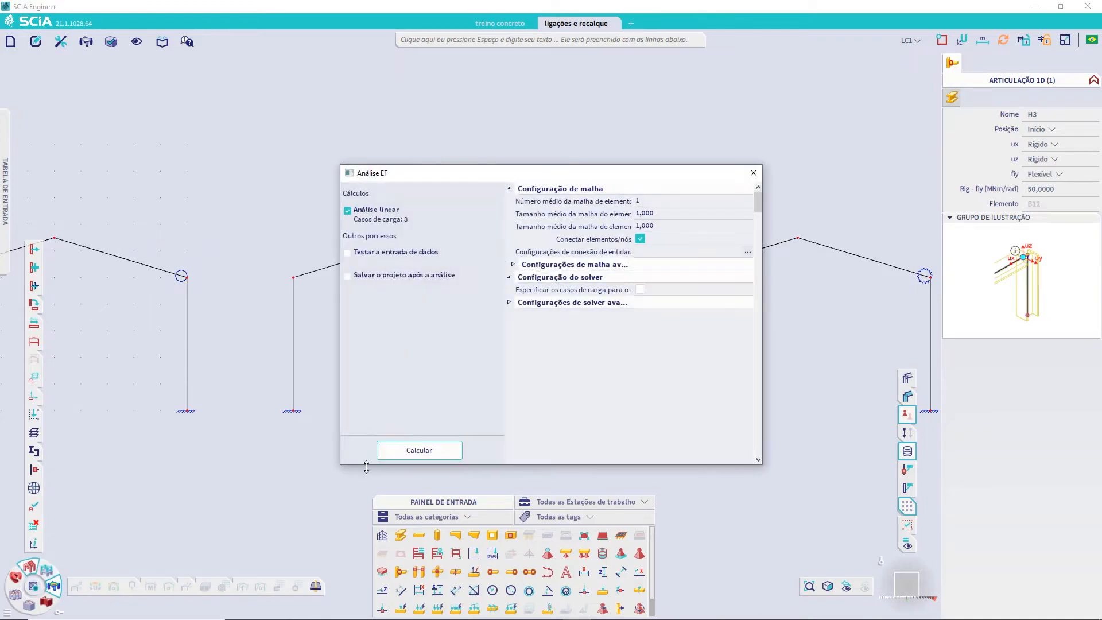
pyautogui.click(419, 450)
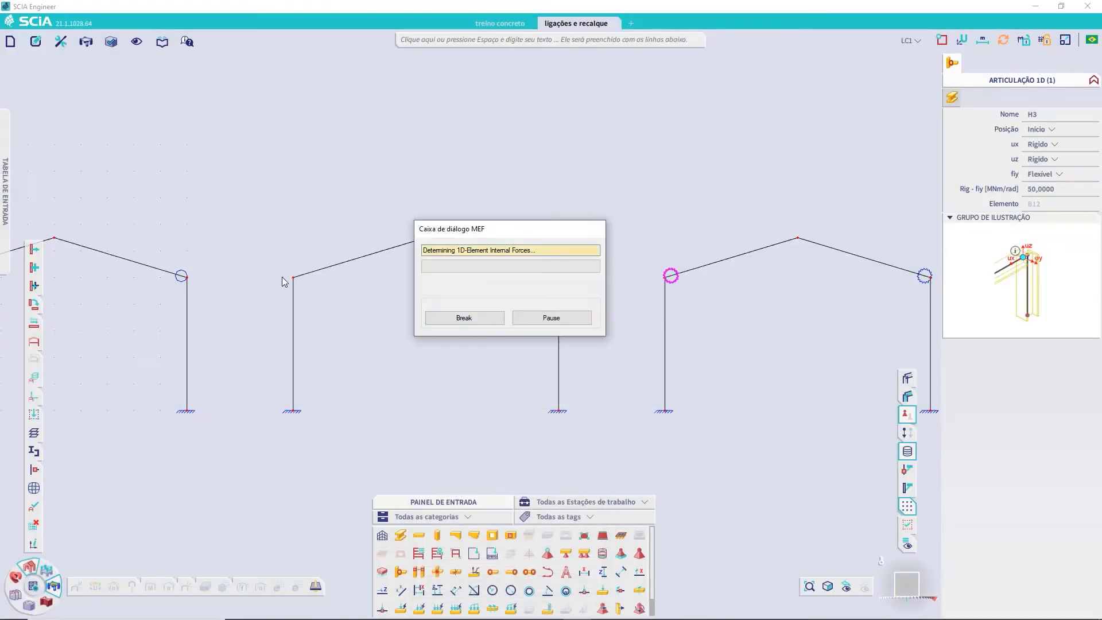
pyautogui.click(619, 372)
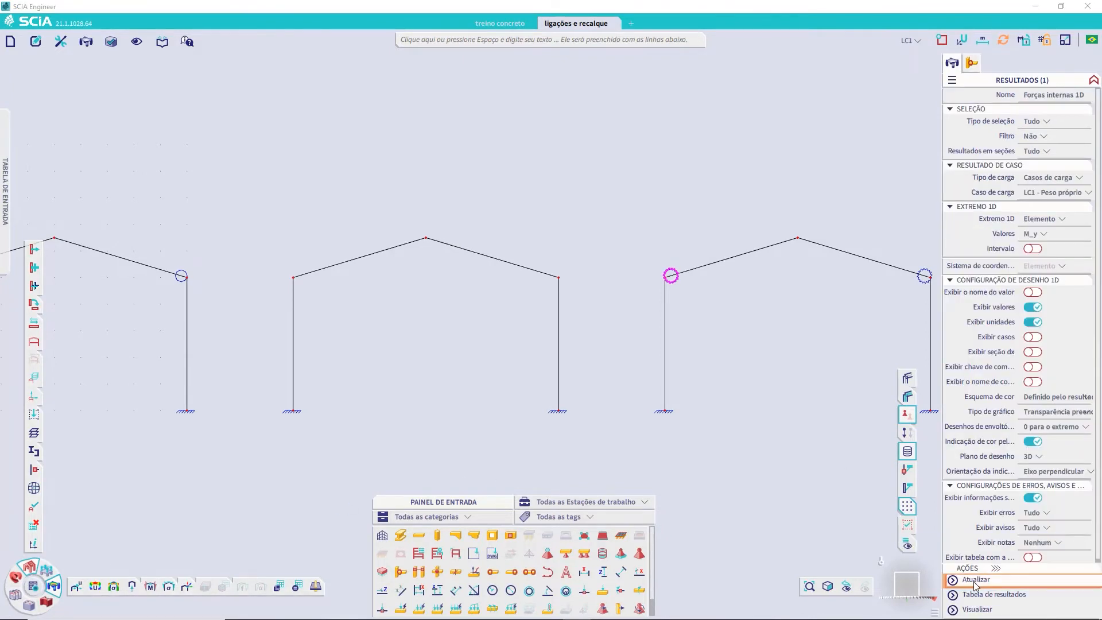
pyautogui.click(974, 581)
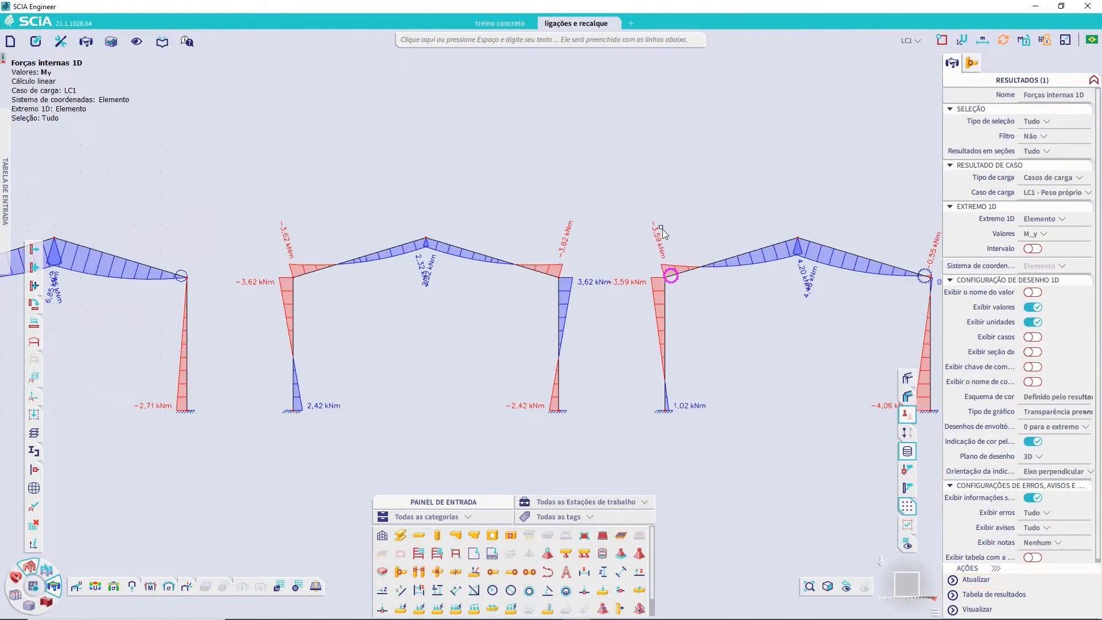
pyautogui.moveTo(631, 270); pyautogui.dragTo(772, 295, button='middle')
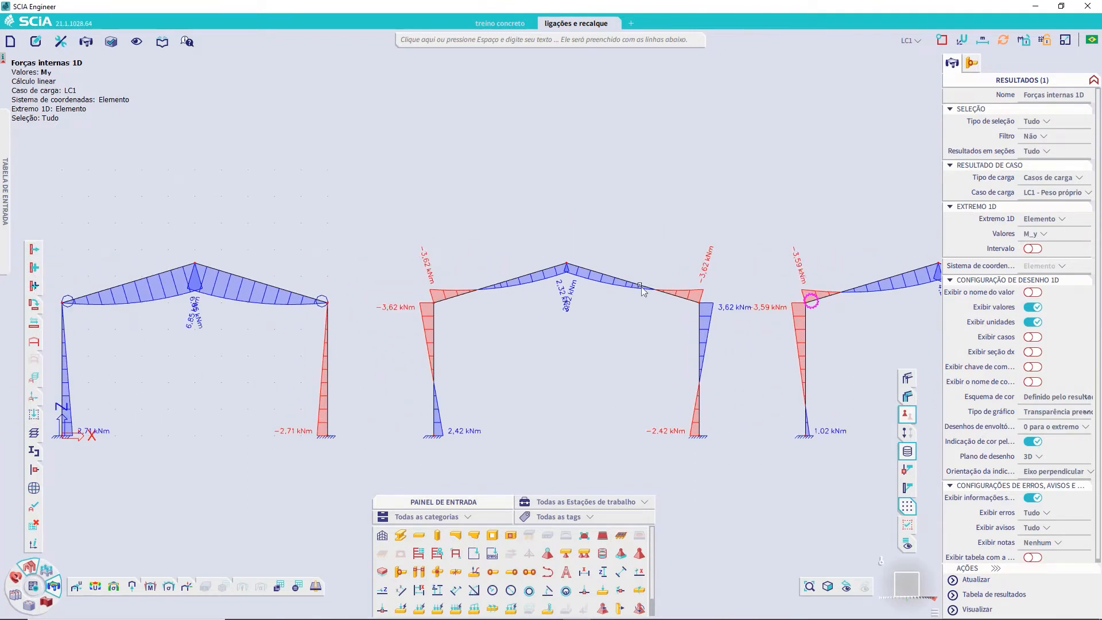
pyautogui.moveTo(636, 325); pyautogui.dragTo(589, 327, button='middle')
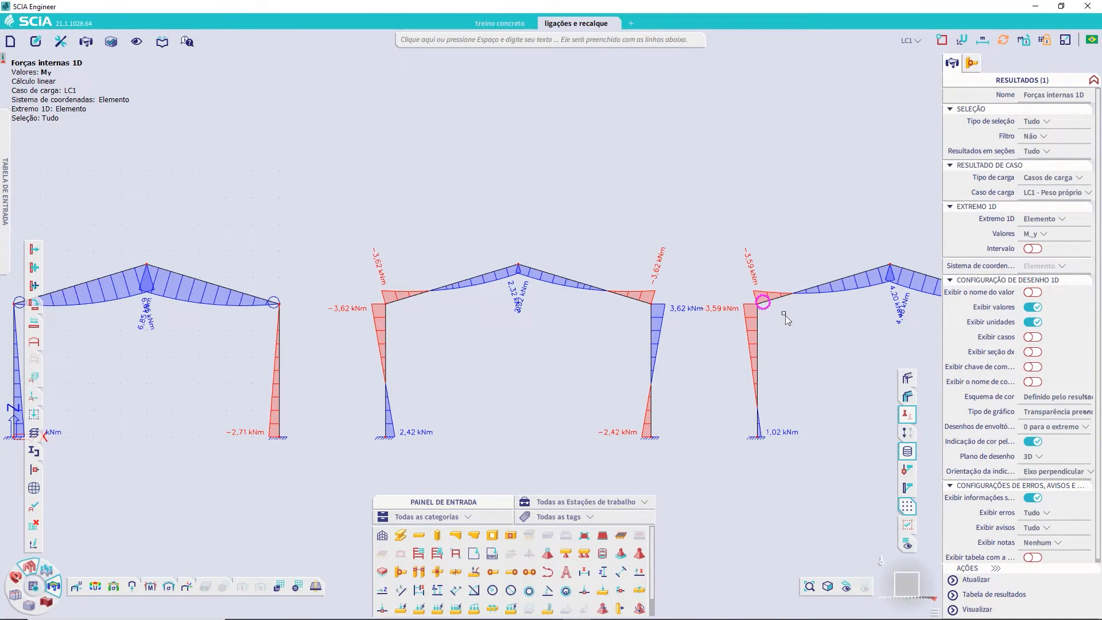
# Set the fiy rotational stiffness of the third frame's left eave hinge to 0.5 MNm/rad
pyautogui.click(969, 63)
pyautogui.click(1054, 191)
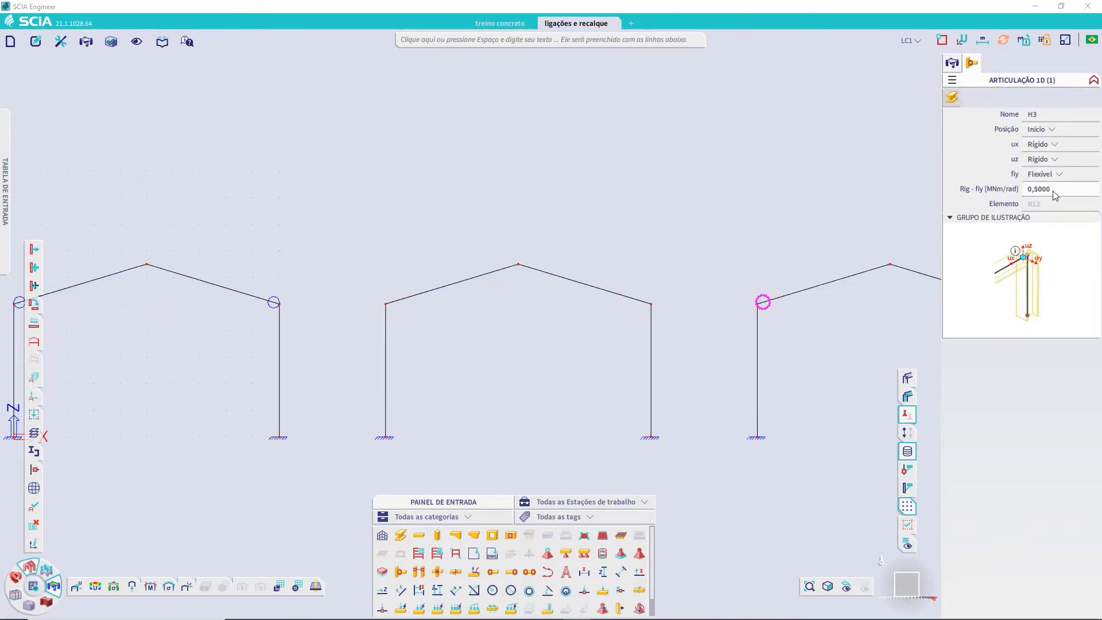
# Rerun the linear analysis with the softened hinge and refresh the M_y diagram to compare the third frame with the pinned one
pyautogui.click(36, 585)
pyautogui.click(405, 445)
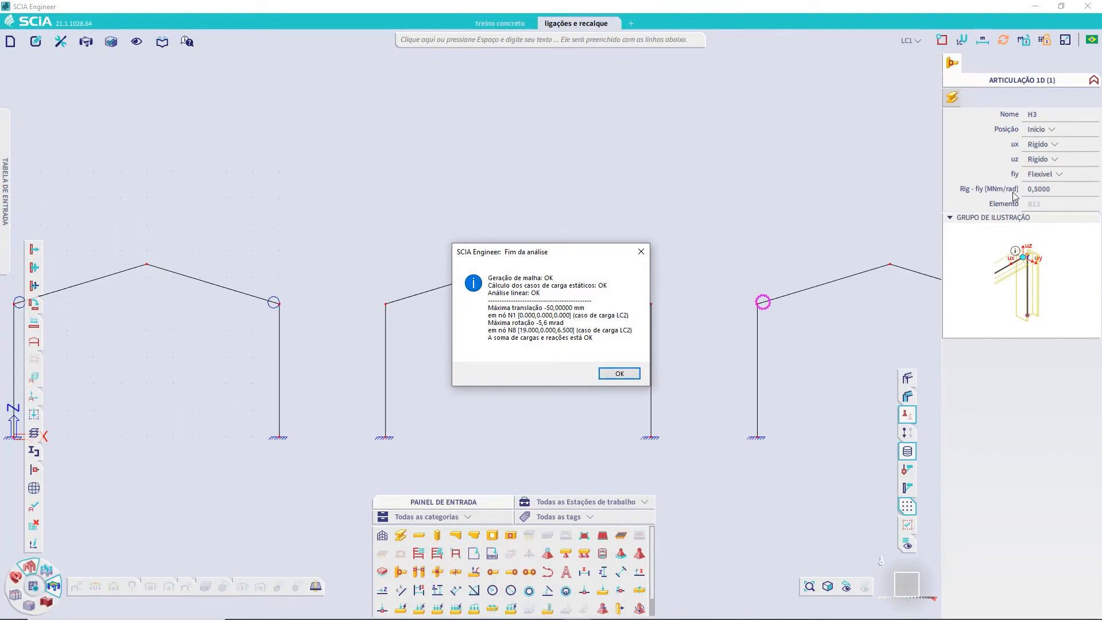
pyautogui.click(619, 374)
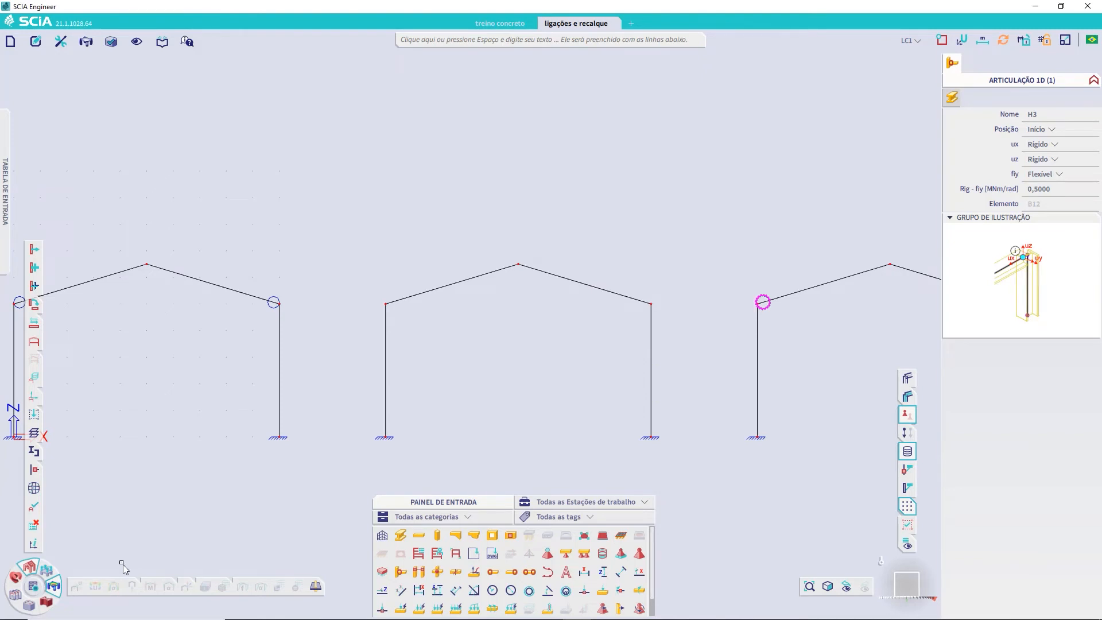
pyautogui.click(150, 587)
pyautogui.click(980, 581)
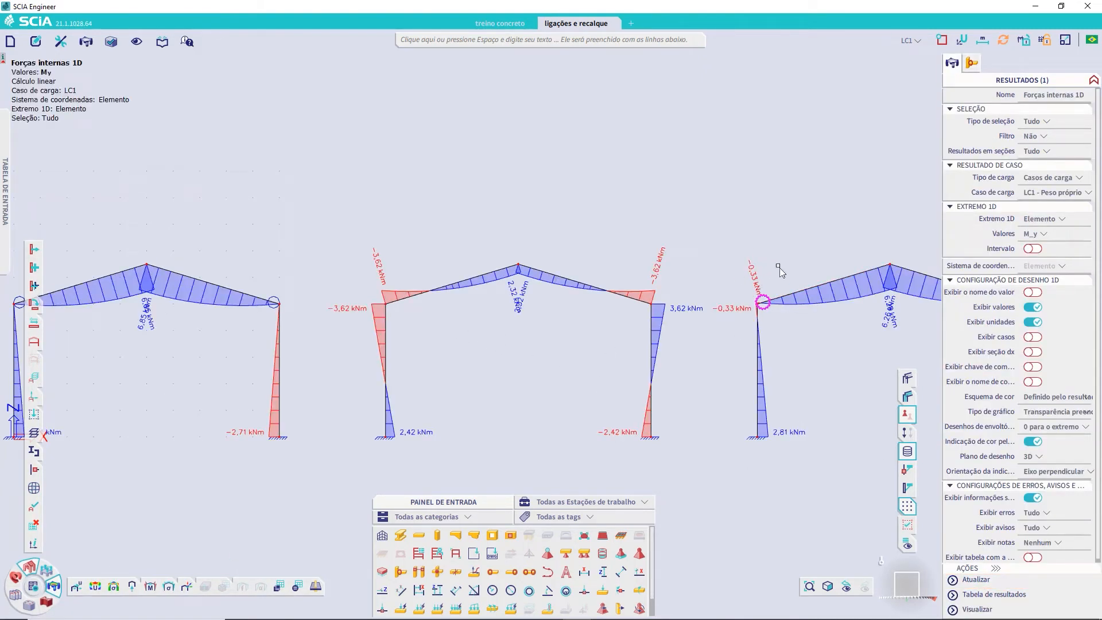
pyautogui.moveTo(604, 329); pyautogui.dragTo(797, 339, button='middle')
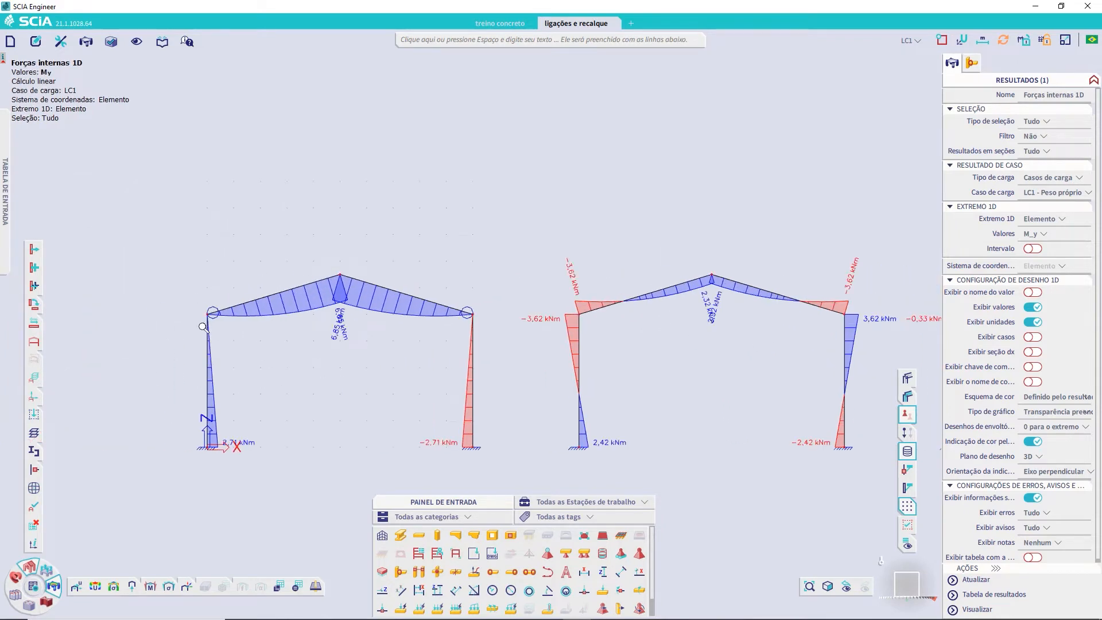
pyautogui.scroll(3, 203, 326)
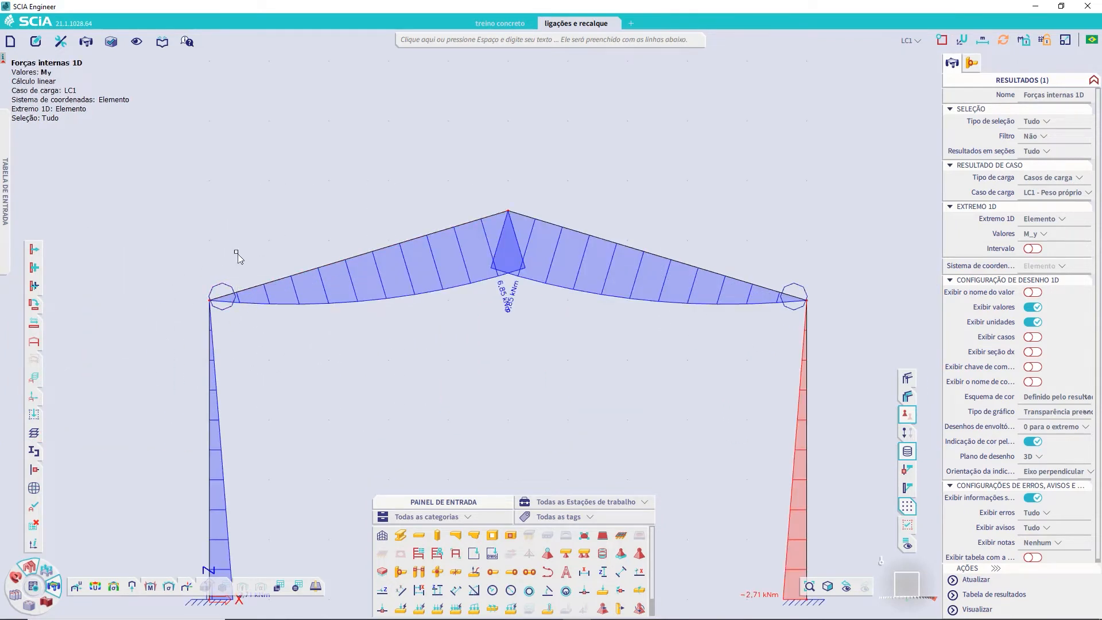
pyautogui.scroll(-3, 244, 279)
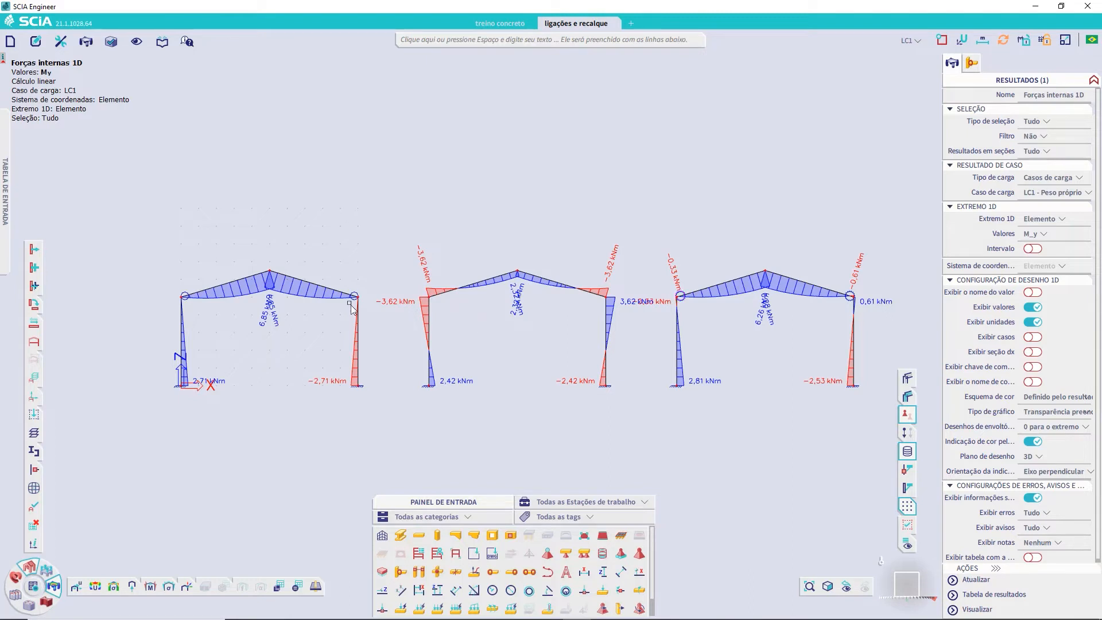
# Check the release settings of the first frame's left eave hinge, clear the selection and view the frames' M_y diagrams again
pyautogui.scroll(3, 186, 297)
pyautogui.click(186, 294)
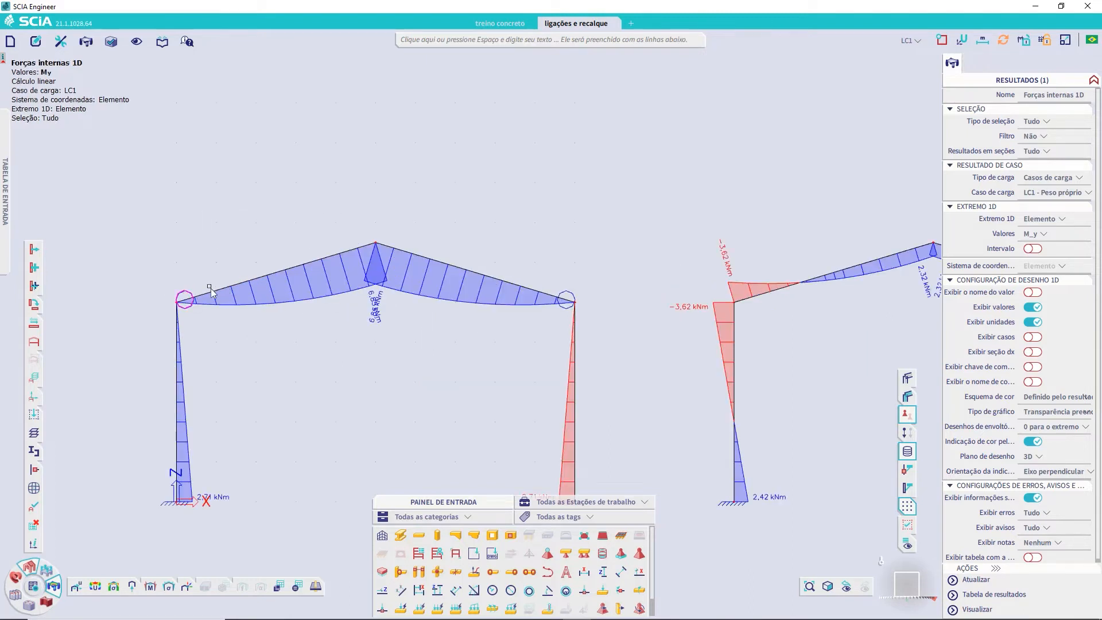
pyautogui.click(974, 65)
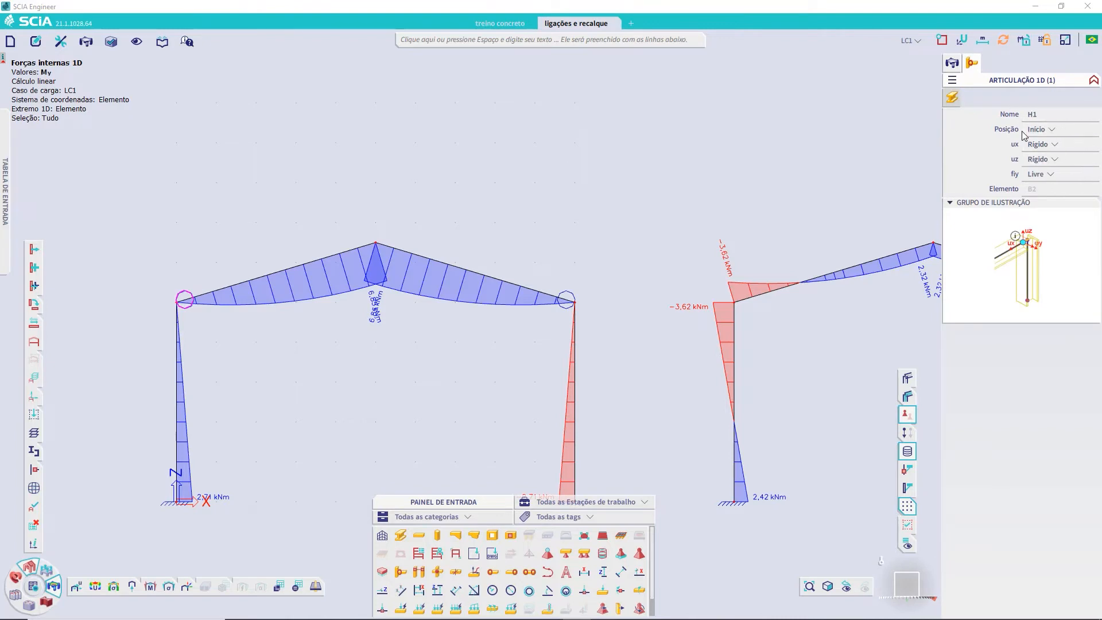
pyautogui.click(516, 231)
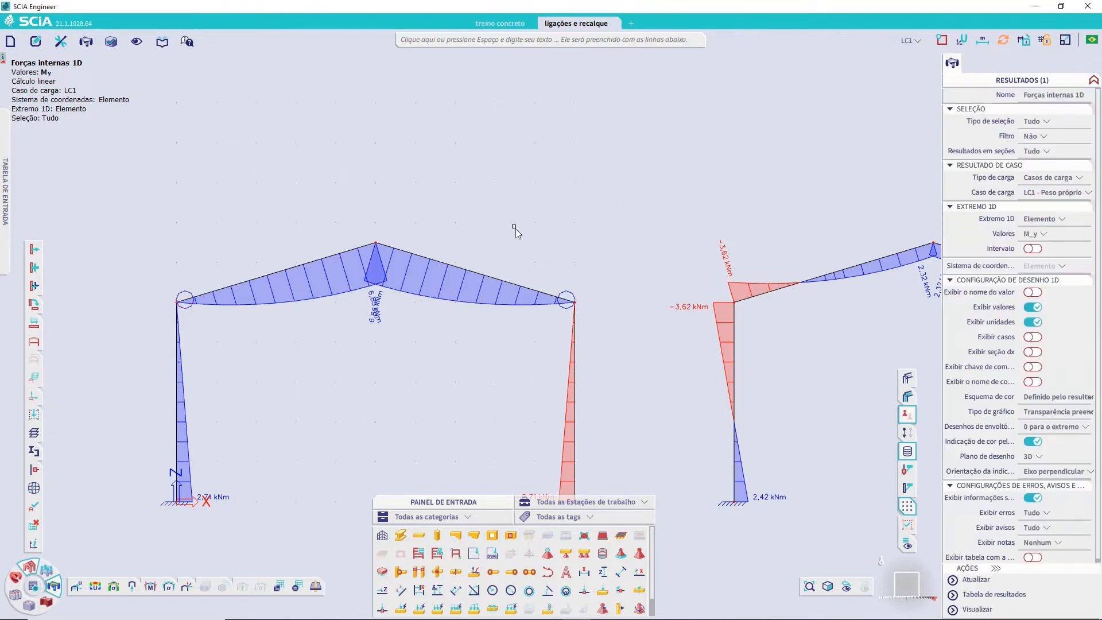
pyautogui.scroll(-5, 518, 238)
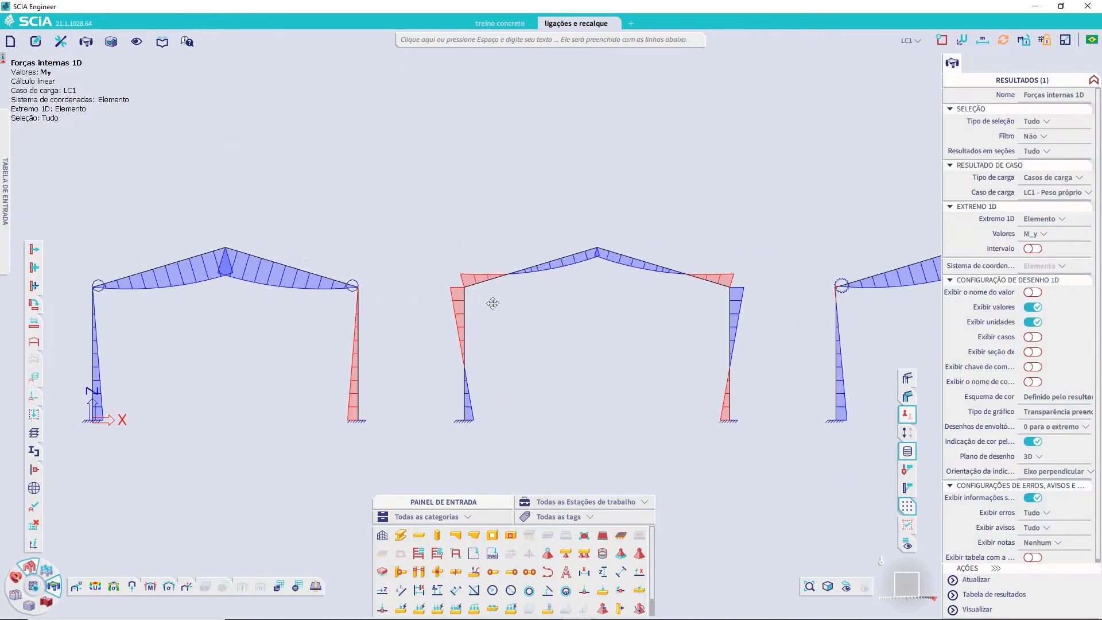